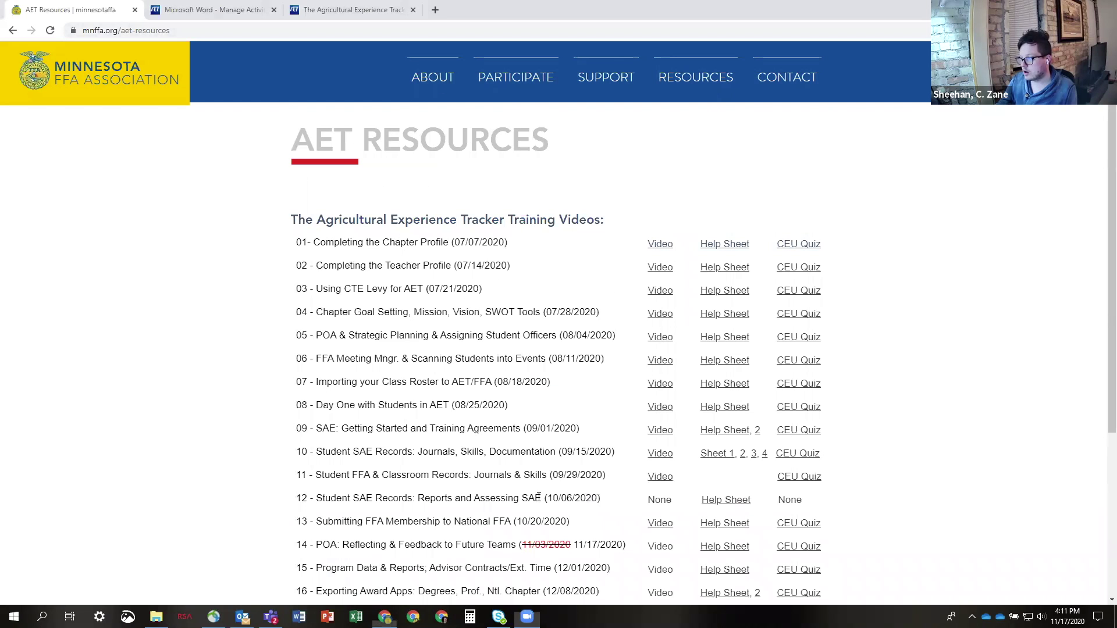
In the AET Resources list, highlight the '14 - POA: Reflecting & Feedback to Future Teams' entry.
scroll(653, 307, down, 4)
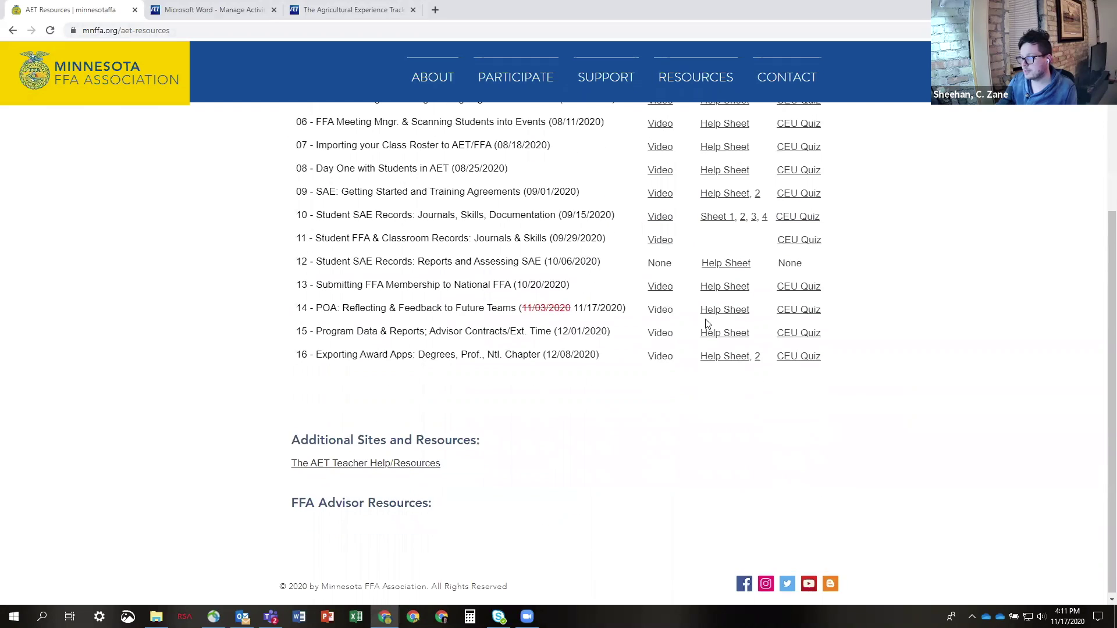
scroll(708, 327, up, 4)
scroll(774, 553, down, 1)
scroll(838, 349, down, 3)
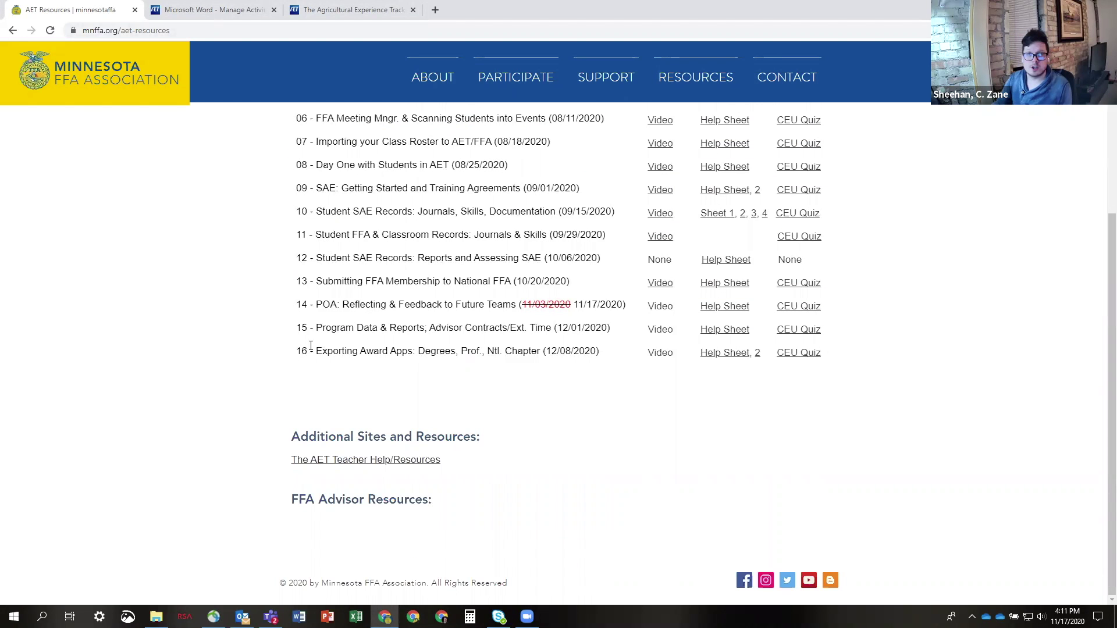
scroll(303, 368, up, 2)
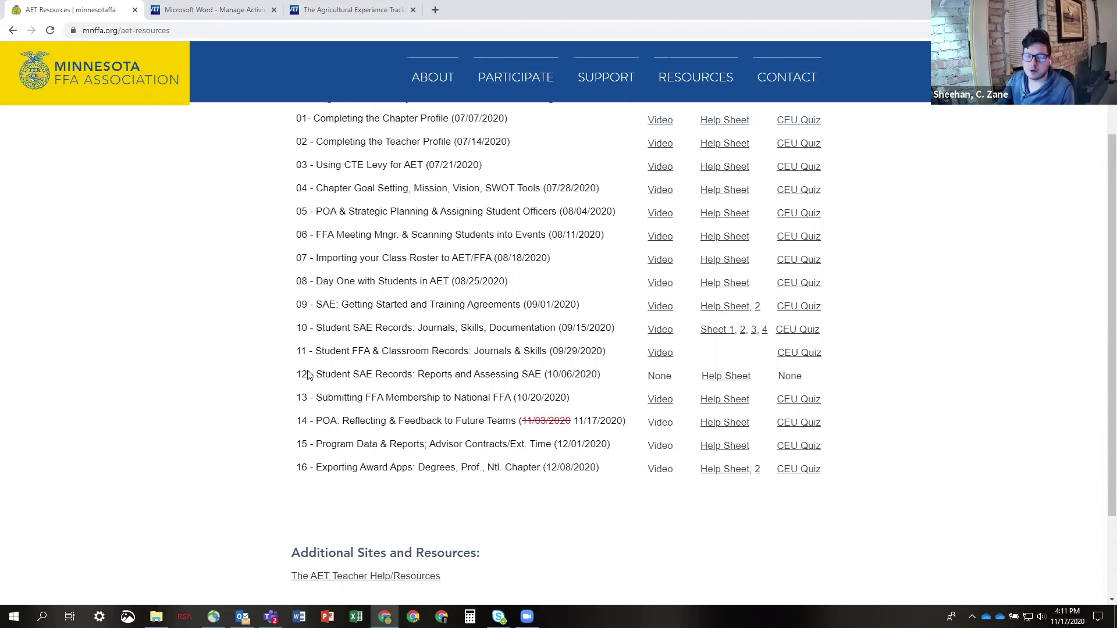
scroll(393, 344, up, 1)
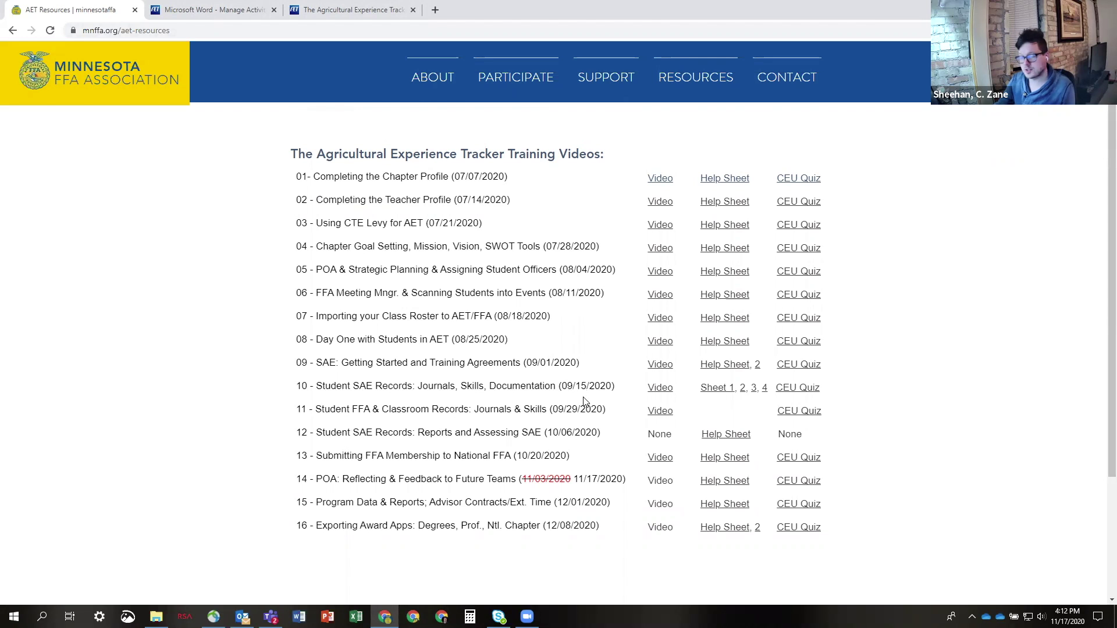
scroll(564, 406, down, 2)
scroll(564, 406, up, 2)
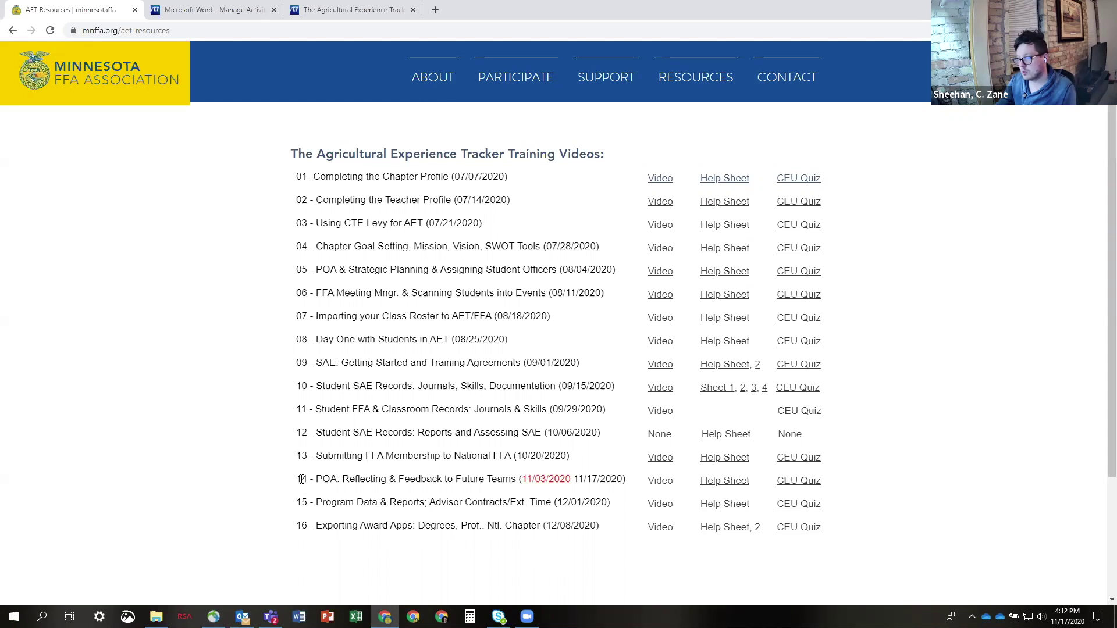
drag(301, 479, 494, 491)
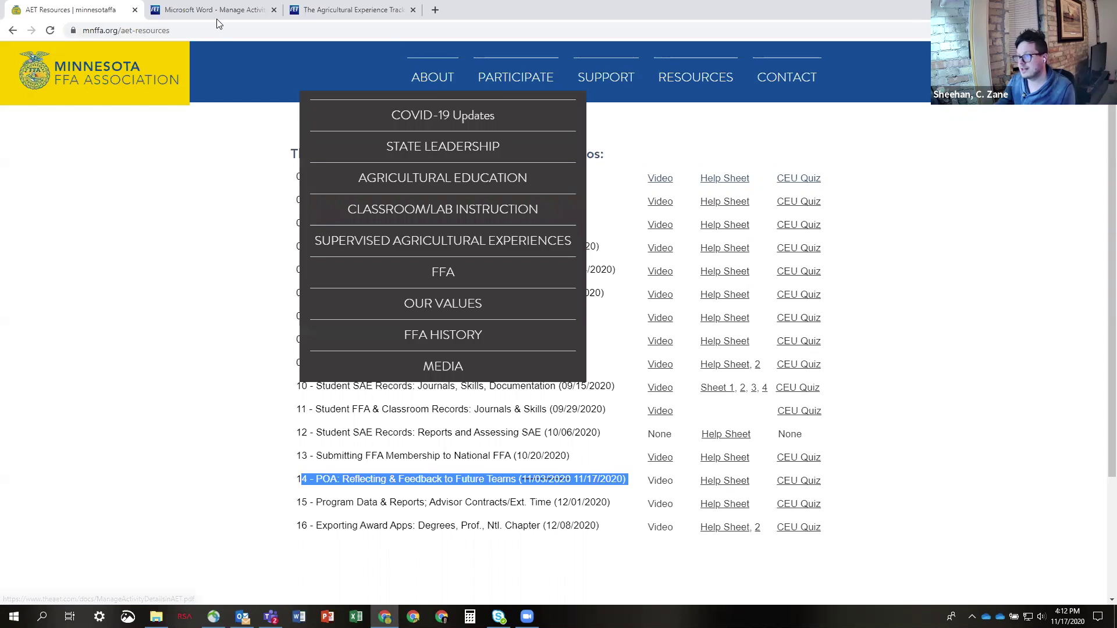
Switch to the Manage Activity Details PDF guide and highlight the Step 2 strategic planning instructions.
click(211, 12)
scroll(325, 252, up, 20)
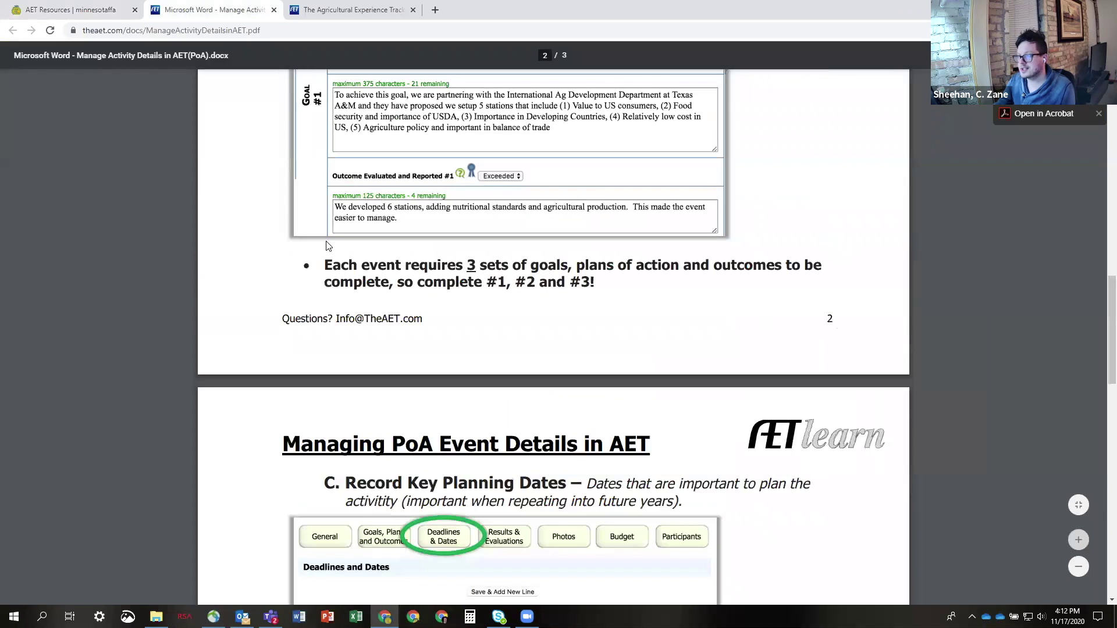
scroll(324, 252, up, 9)
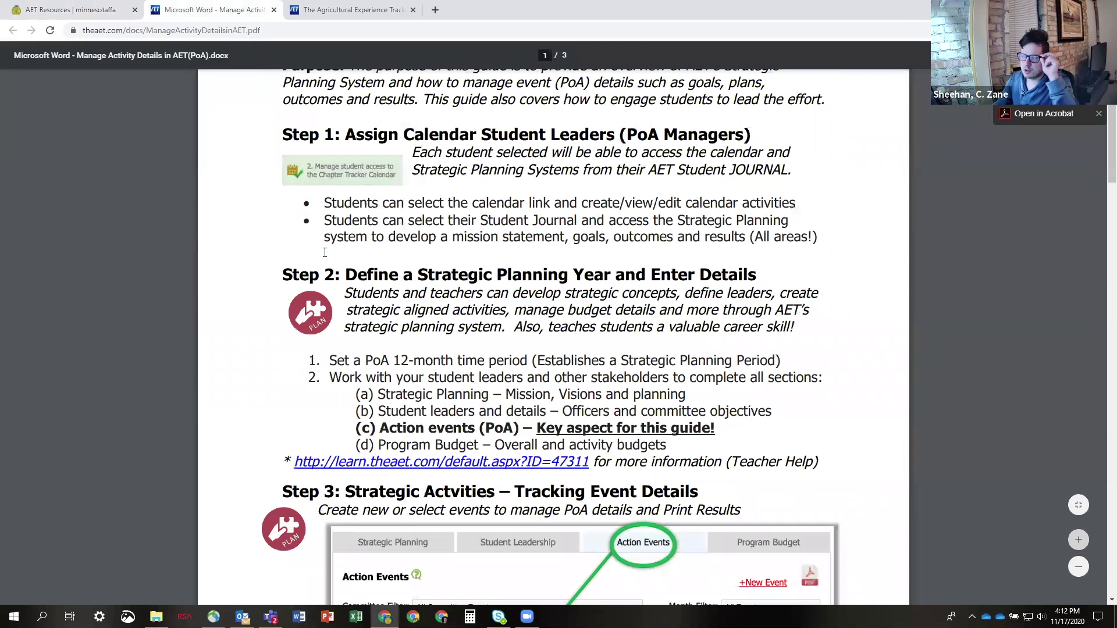
scroll(397, 282, up, 1)
scroll(392, 286, down, 1)
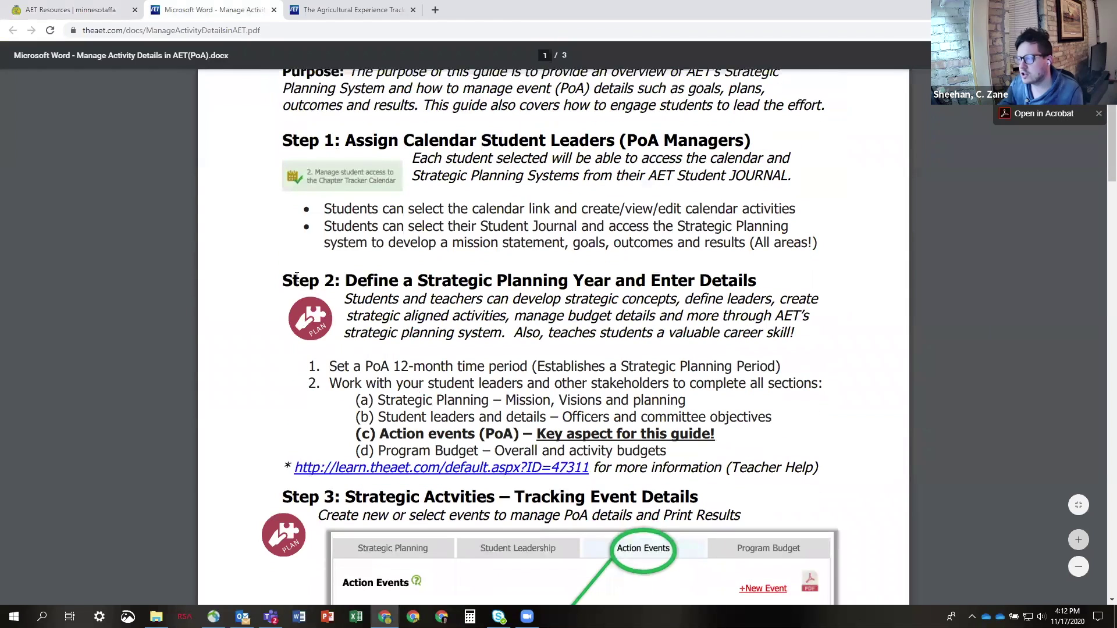
drag(390, 288, 644, 450)
Highlight the Step 3 Tracking Event Details text and scroll to sections C and D.
scroll(599, 399, down, 3)
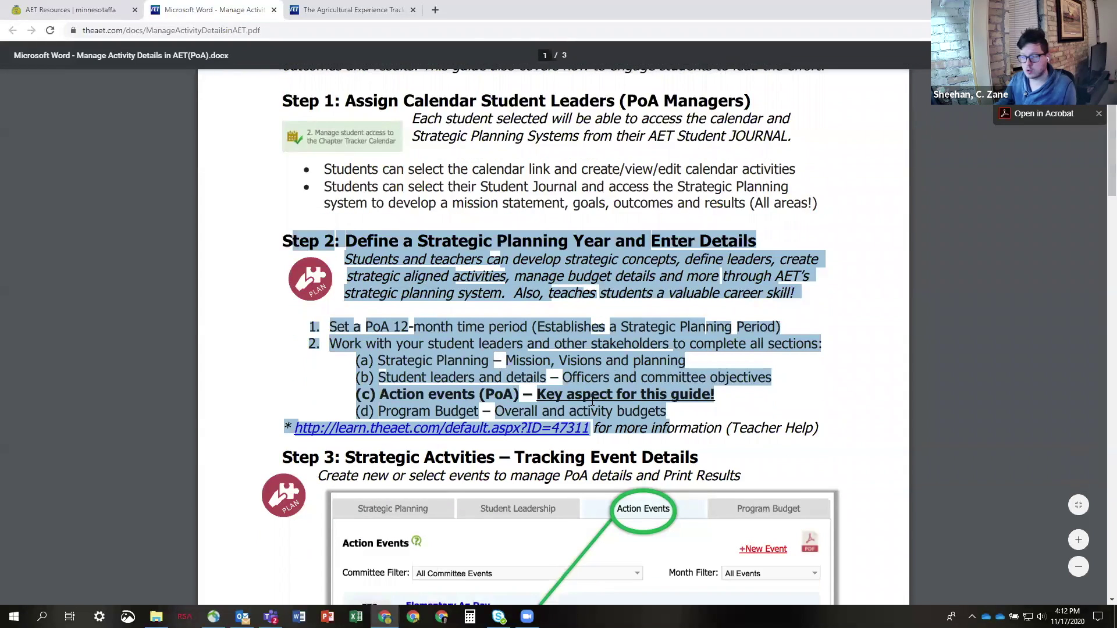
scroll(527, 376, down, 6)
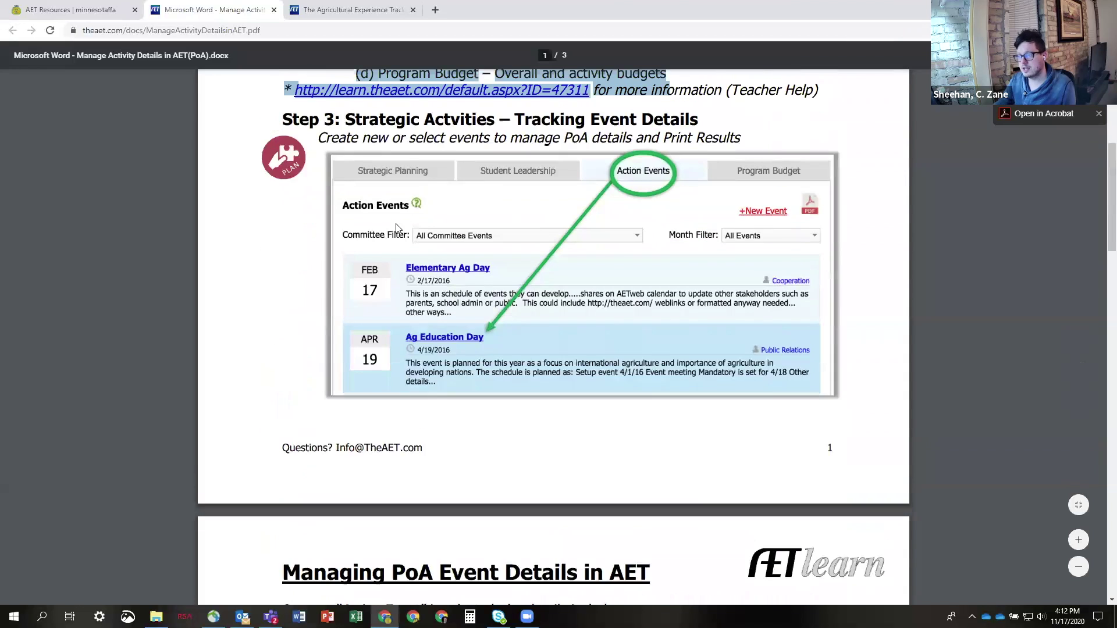
drag(298, 146, 604, 385)
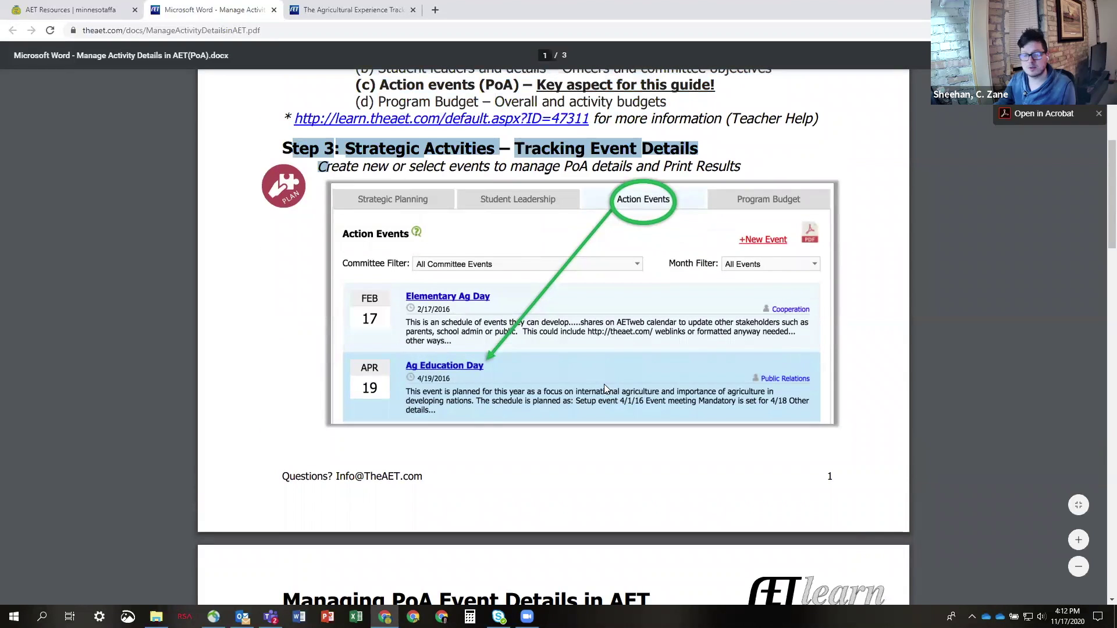
scroll(603, 384, down, 13)
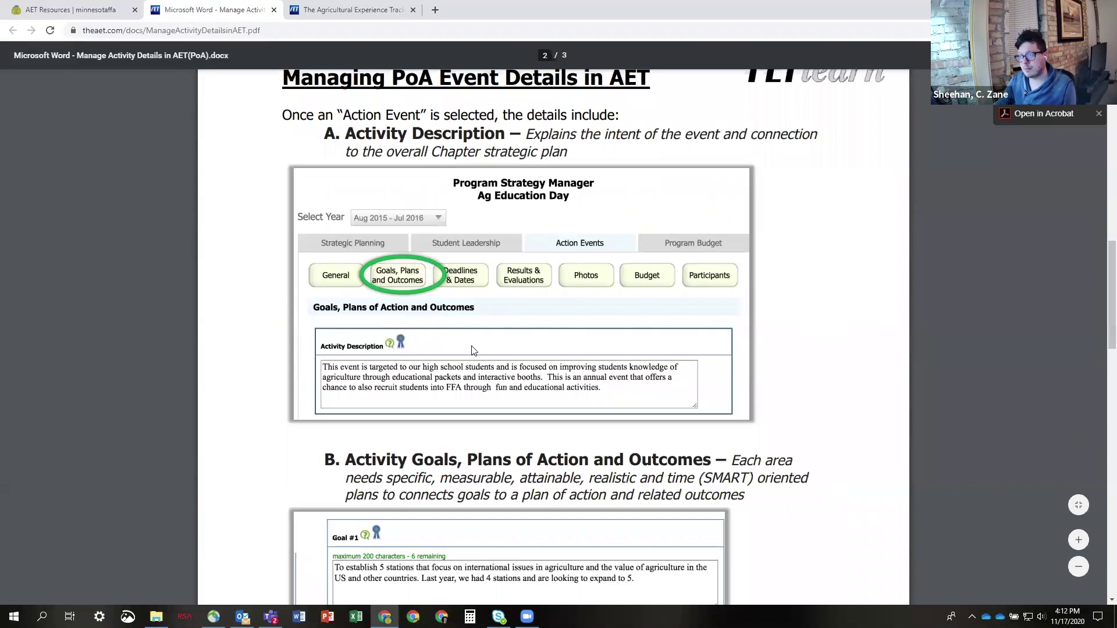
scroll(466, 344, down, 4)
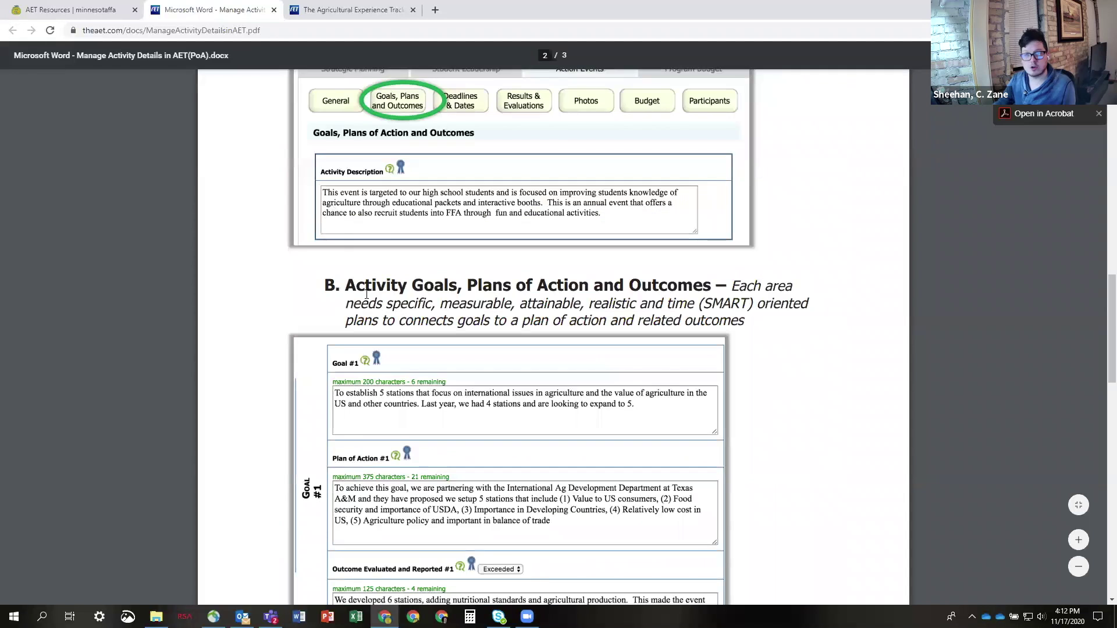
scroll(367, 295, down, 14)
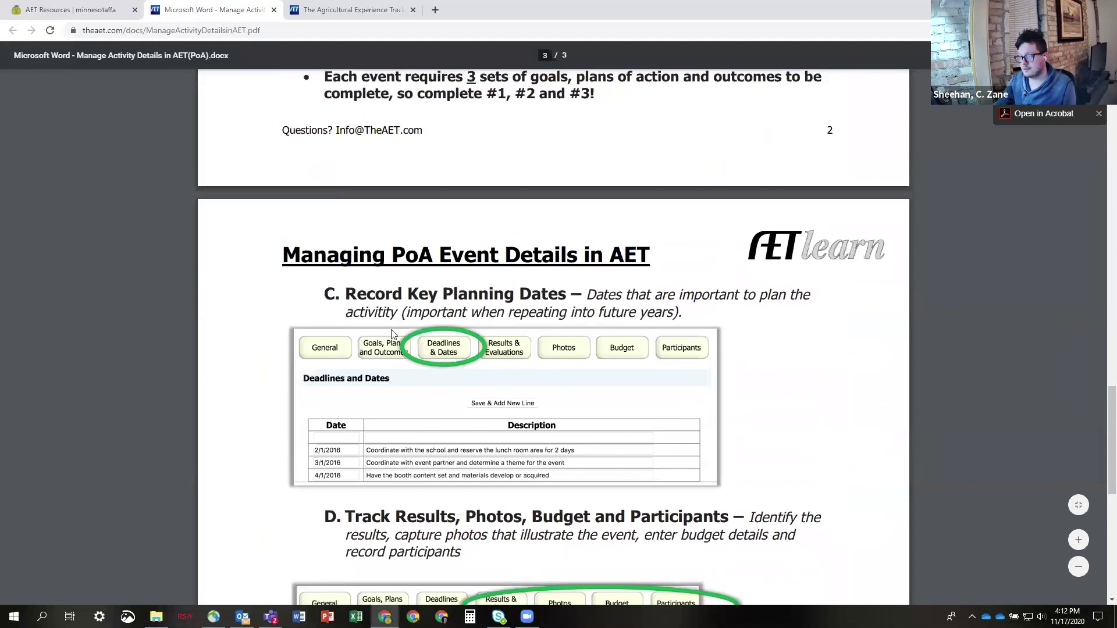
scroll(392, 333, down, 4)
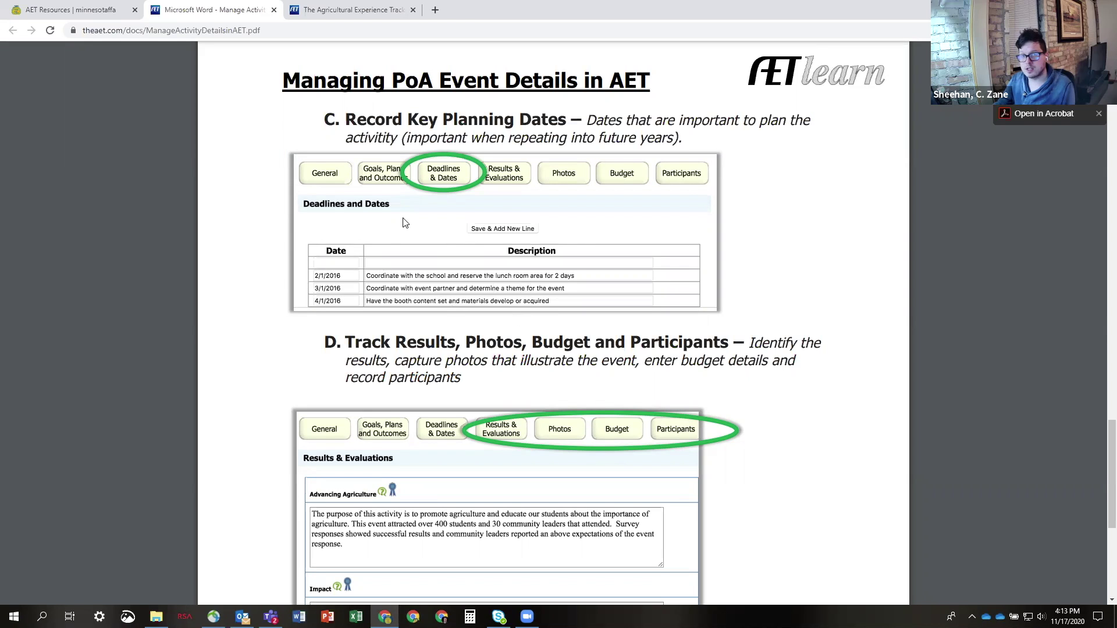
Review the guide's Results & Evaluations screenshot, then switch to the AET Fish and Wildlife event.
scroll(417, 302, down, 4)
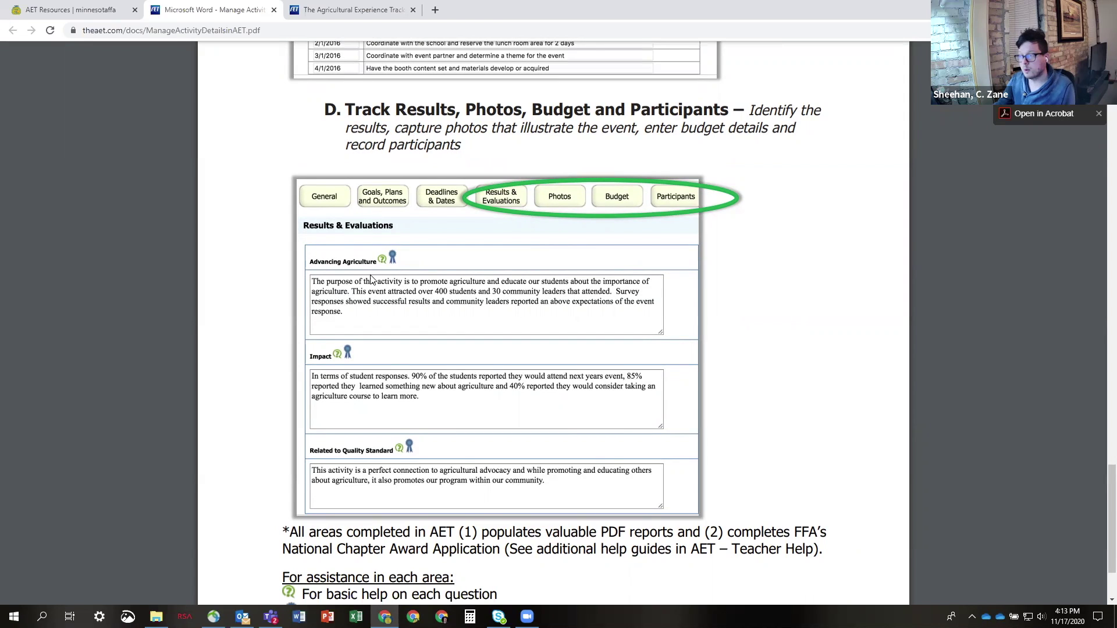
scroll(465, 186, down, 1)
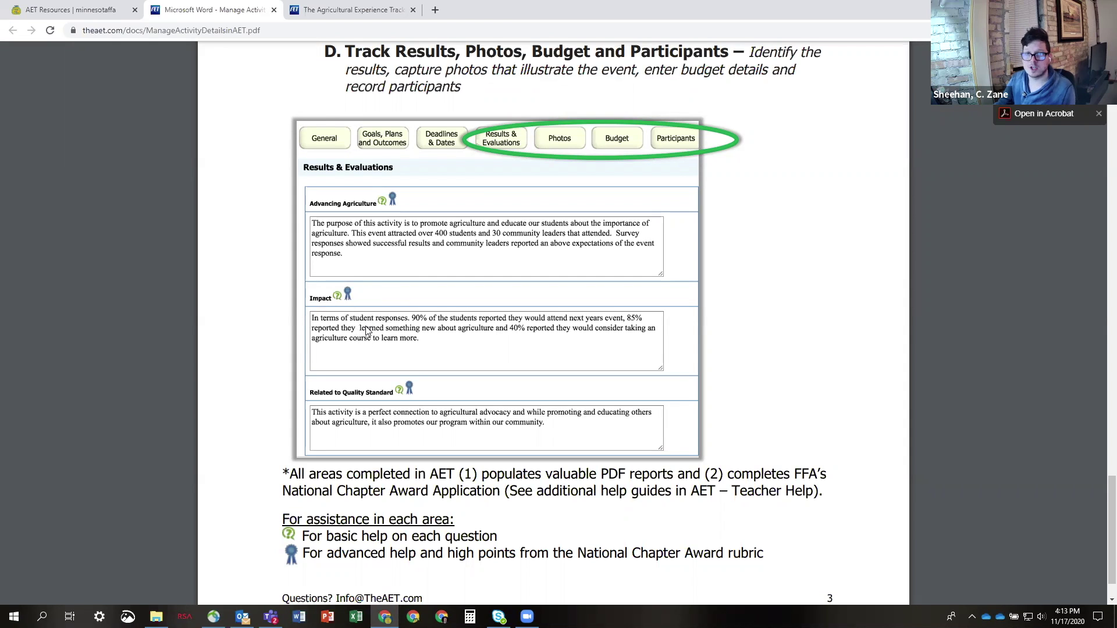
scroll(367, 328, down, 1)
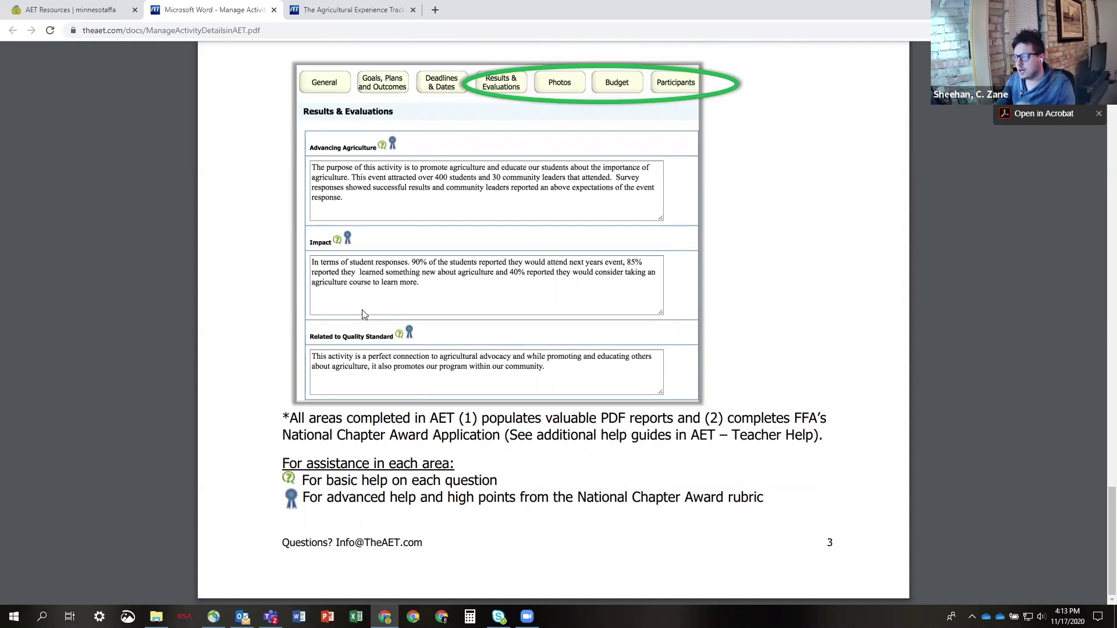
scroll(363, 314, up, 2)
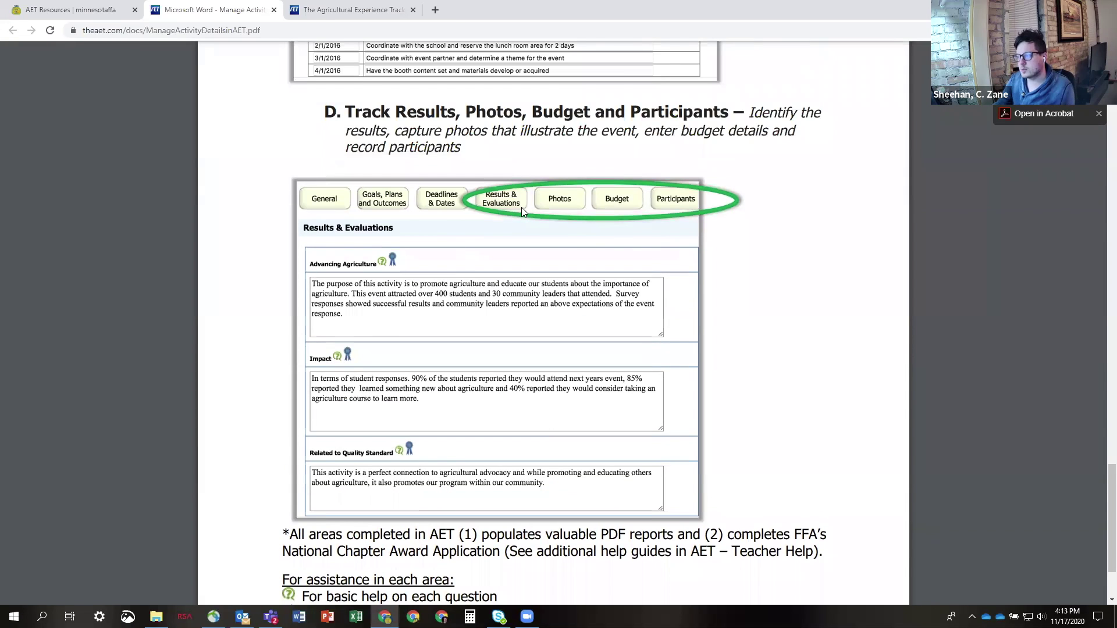
click(351, 12)
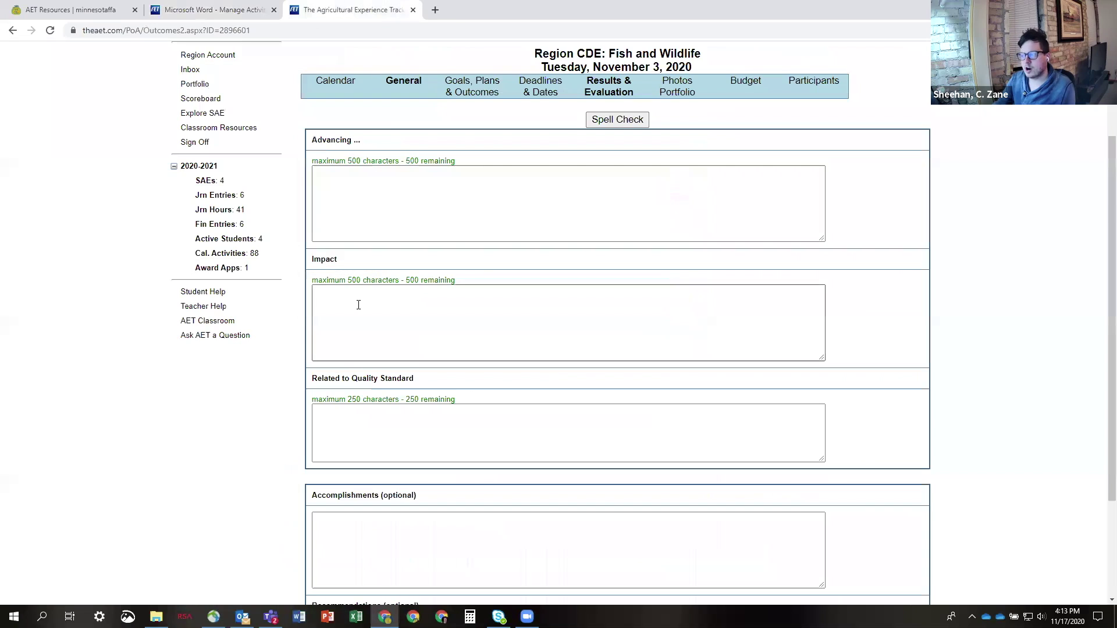
Highlight the Accomplishments and Recommendations headings, then place the cursor in each of their text boxes.
scroll(358, 305, down, 3)
click(389, 399)
click(389, 494)
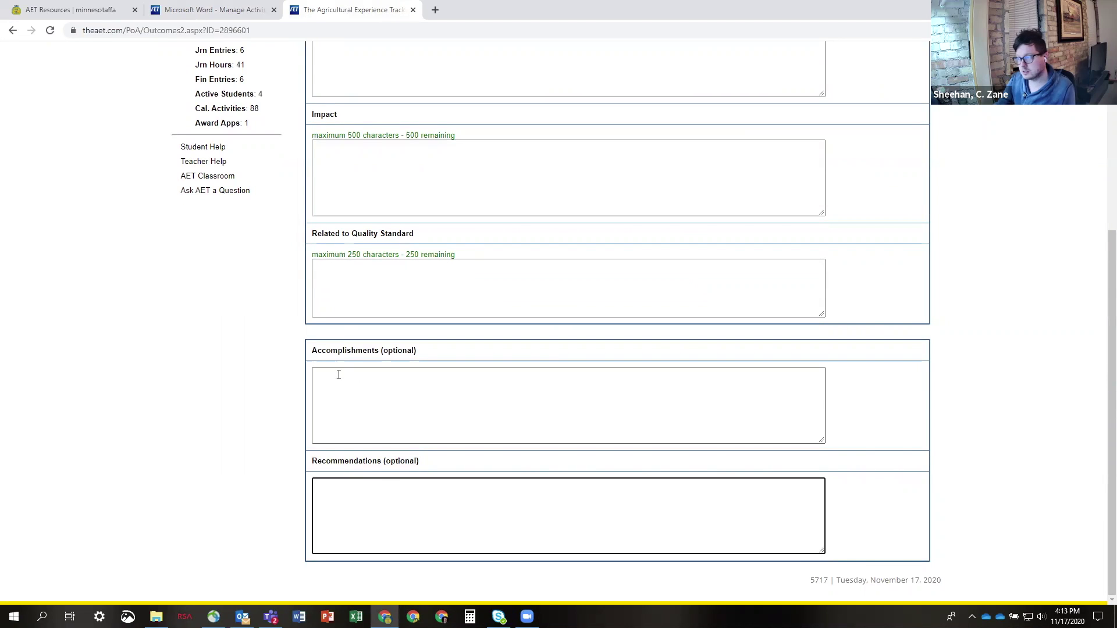
double_click(320, 350)
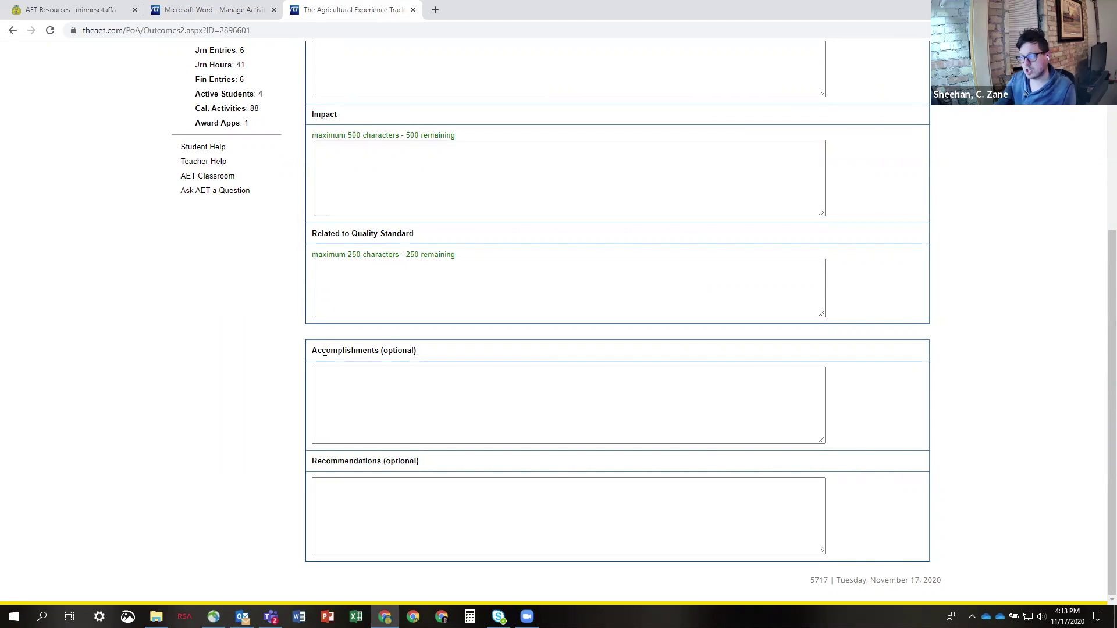
double_click(358, 461)
click(371, 410)
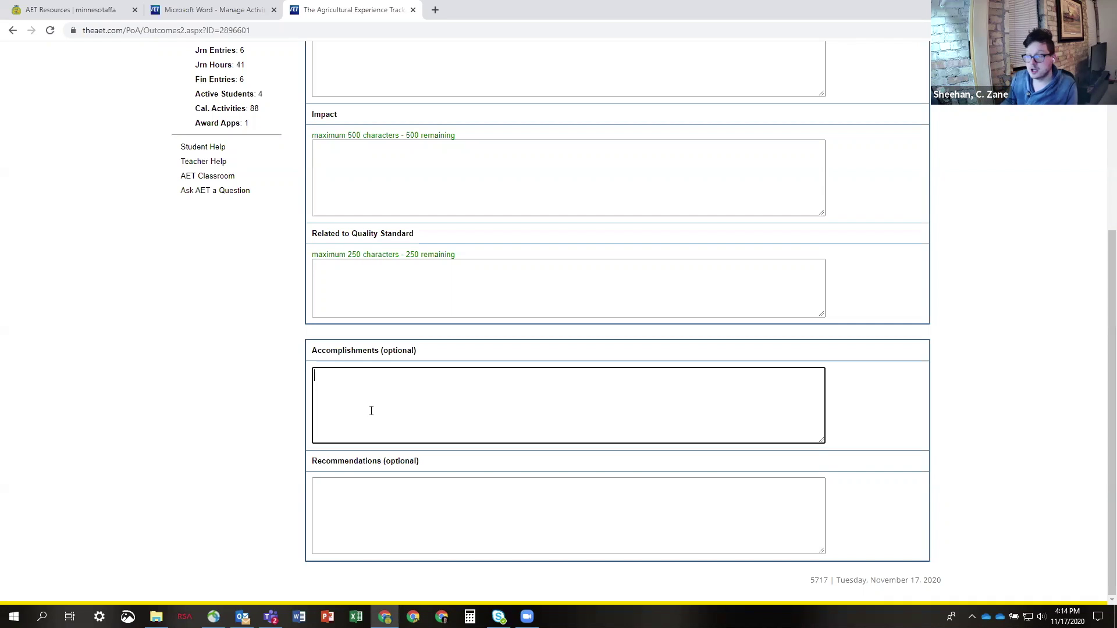
click(370, 534)
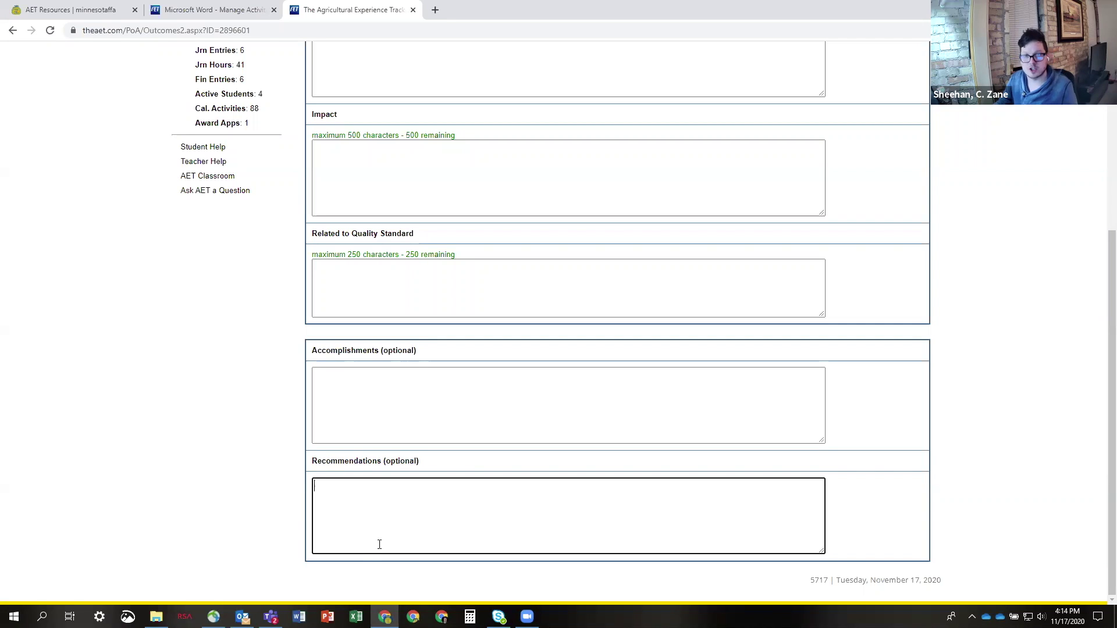
click(338, 379)
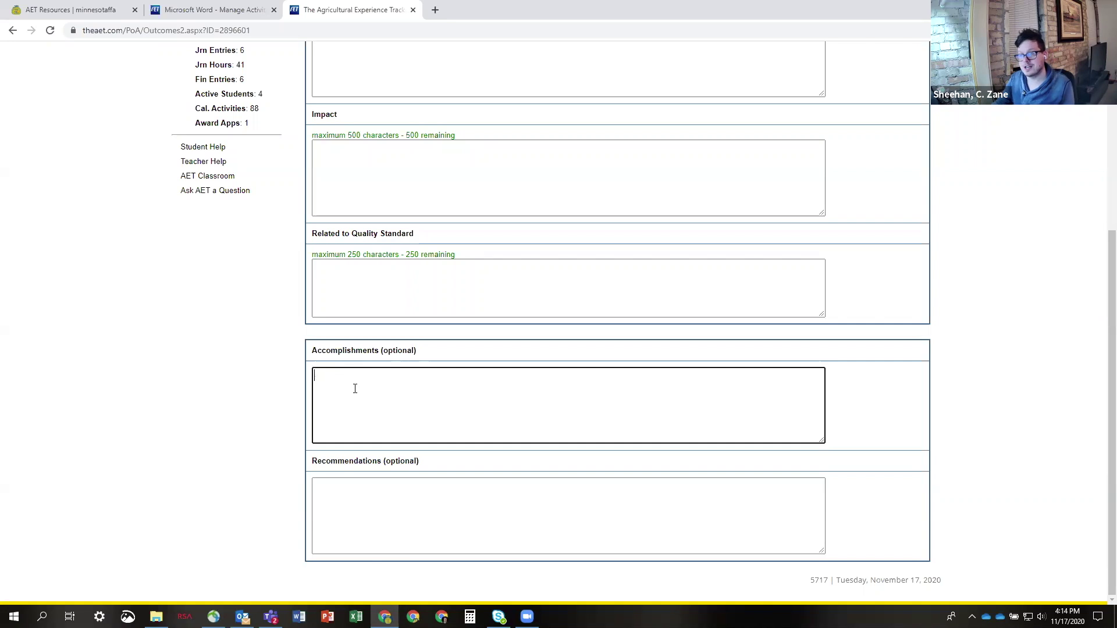
drag(316, 343, 411, 404)
click(409, 393)
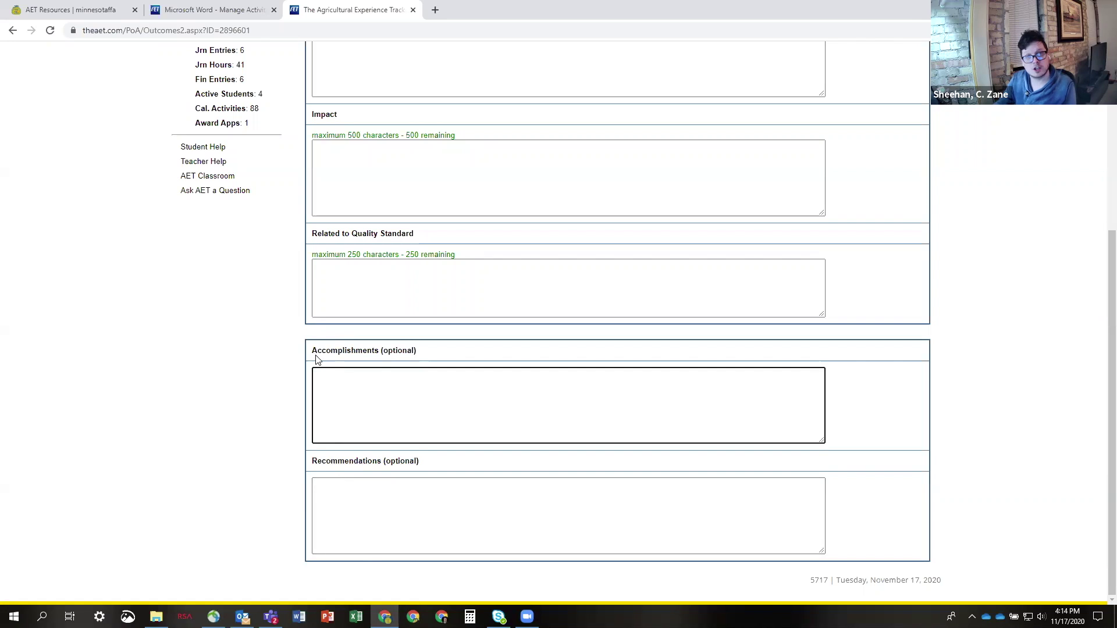
click(425, 549)
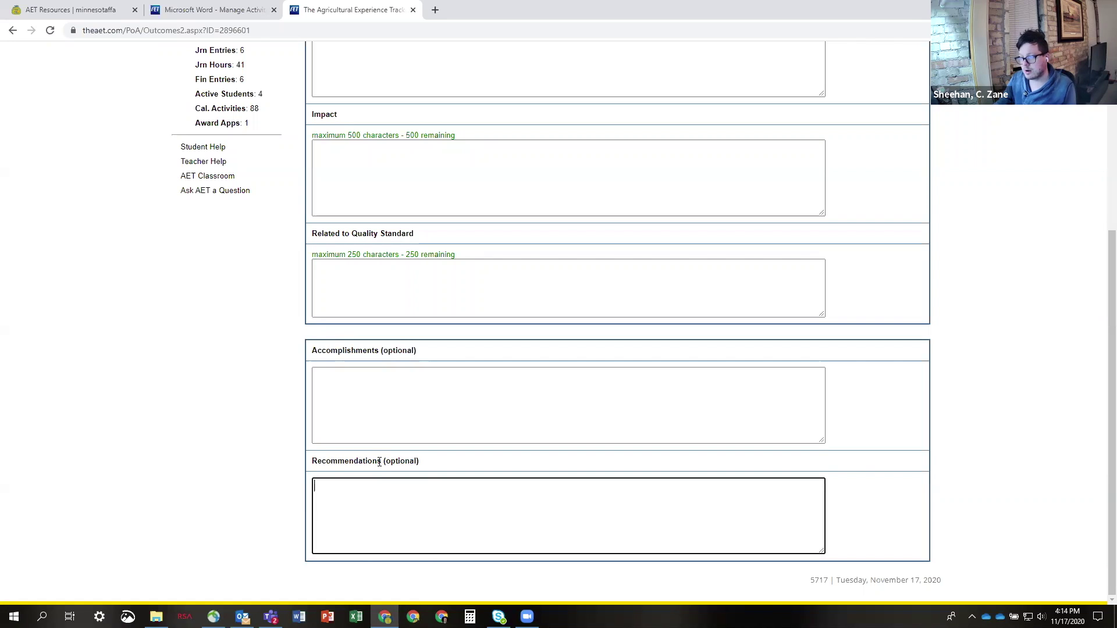
click(360, 428)
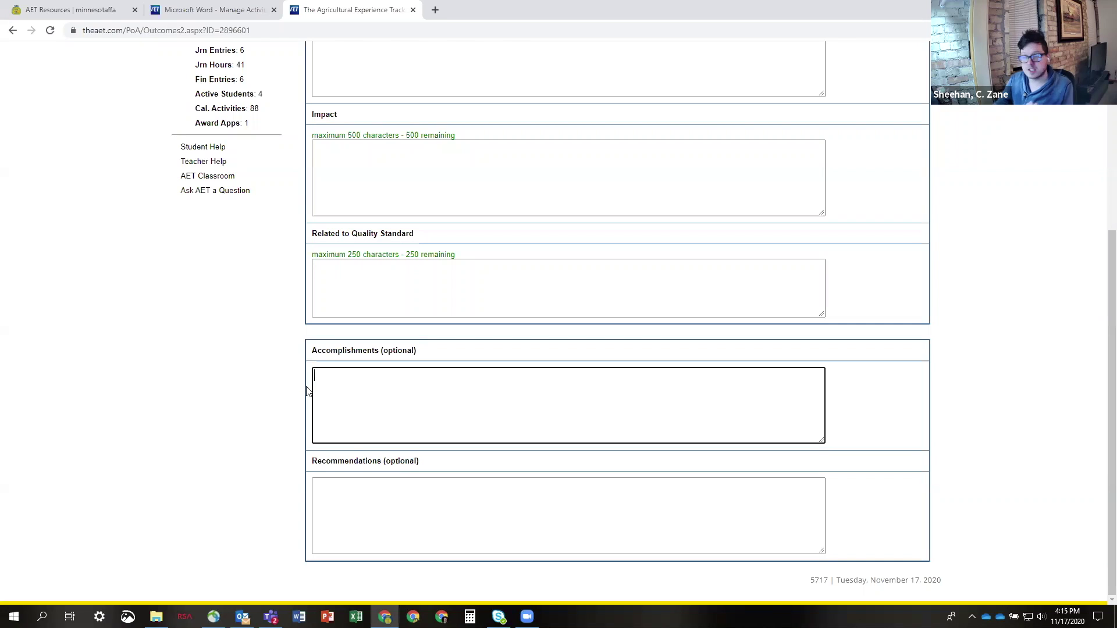
scroll(272, 436, up, 3)
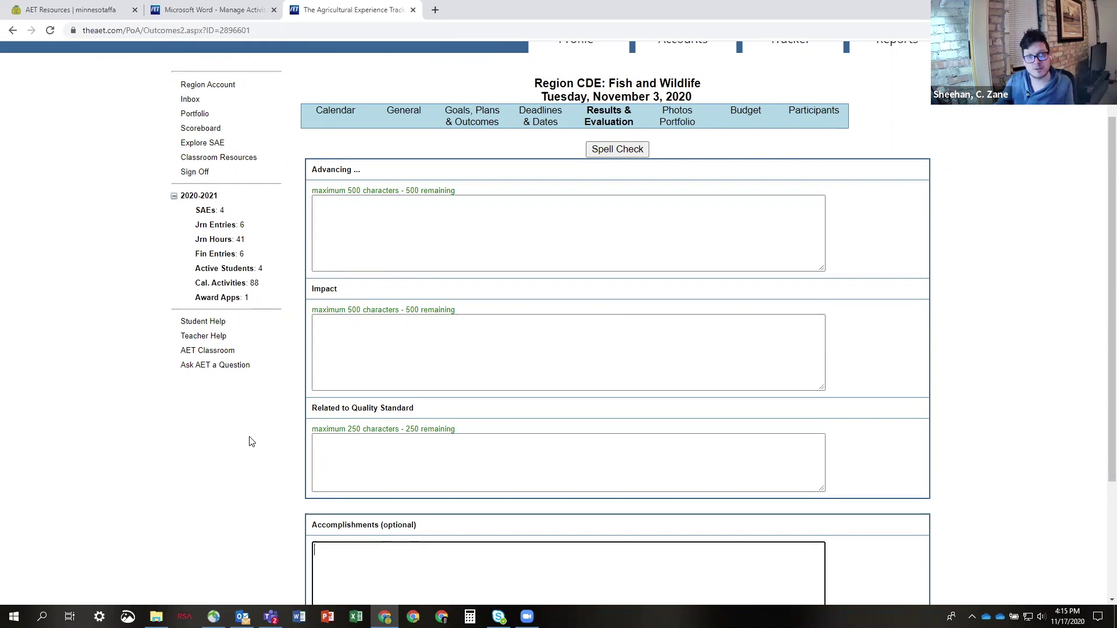
scroll(244, 448, down, 3)
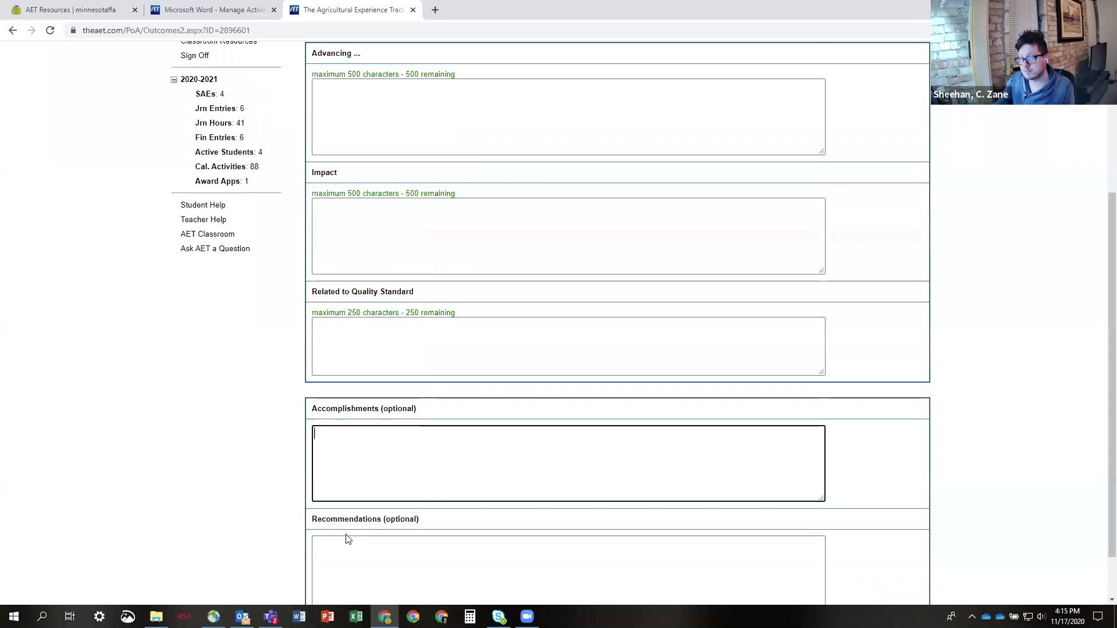
Open the event's Goals, Plans & Outcomes page and look it over.
click(361, 501)
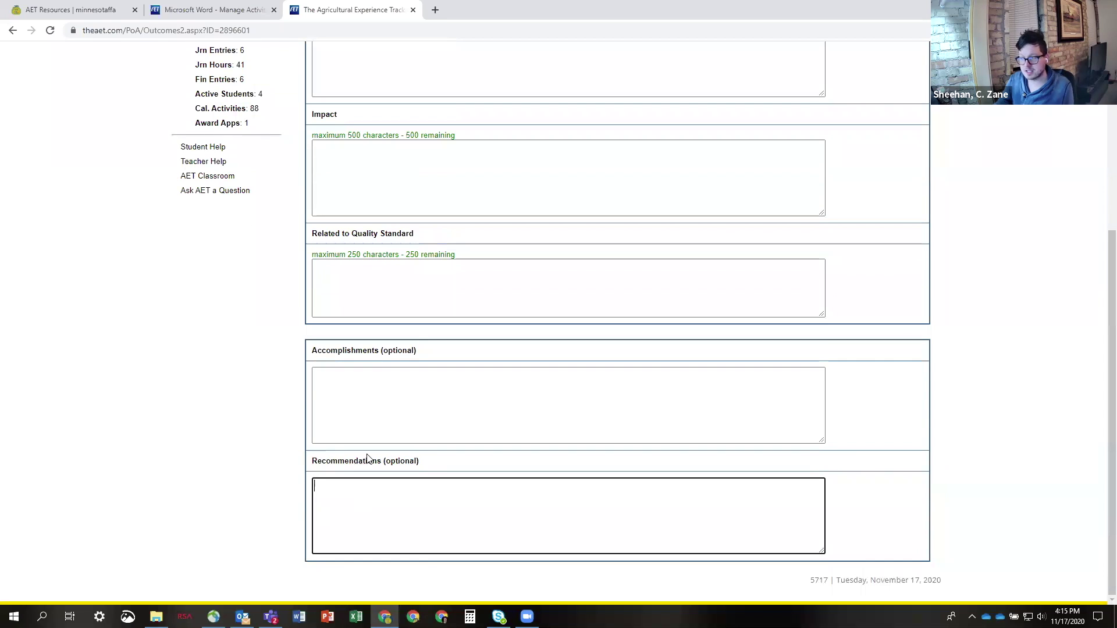
scroll(367, 459, up, 5)
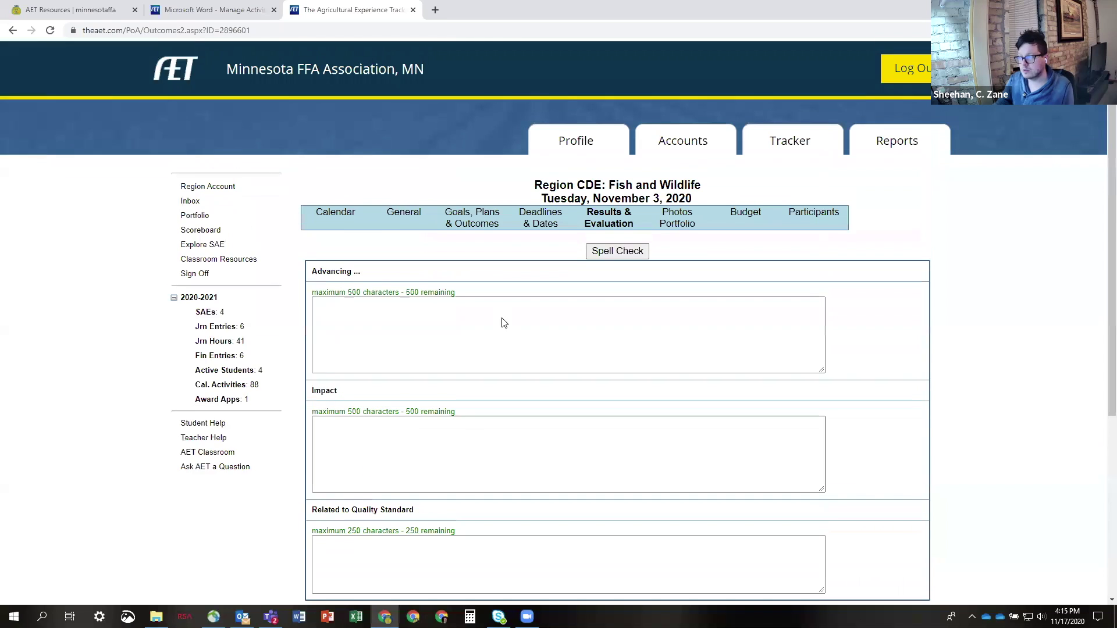
click(472, 221)
scroll(489, 427, down, 10)
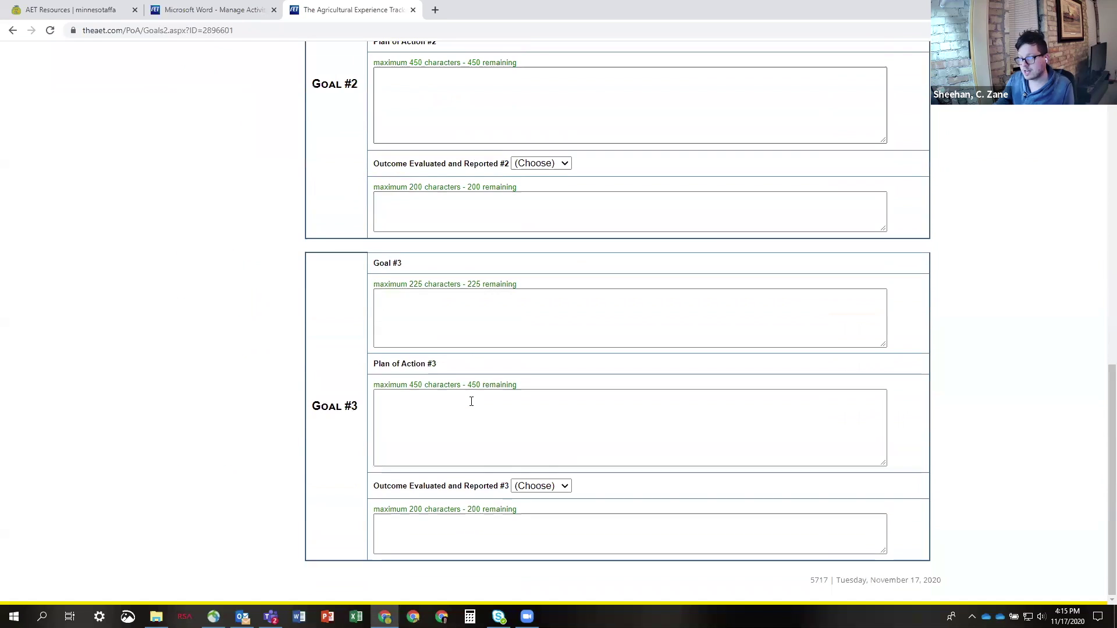
scroll(471, 399, up, 10)
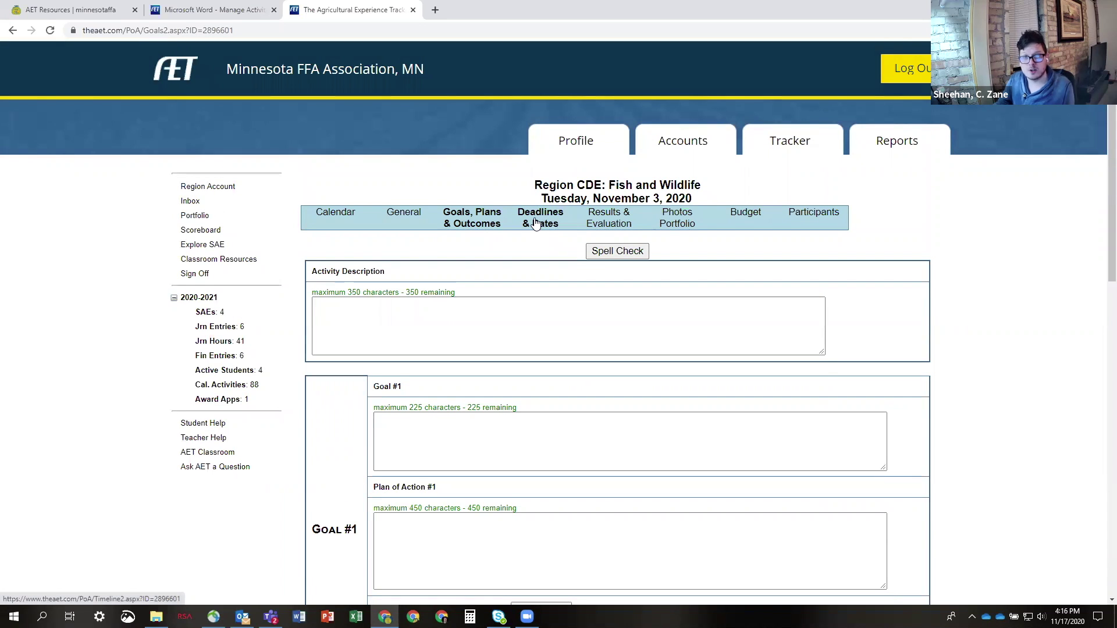
Check Deadlines & Dates and Results & Evaluation, then return to the November 2020 calendar.
click(535, 224)
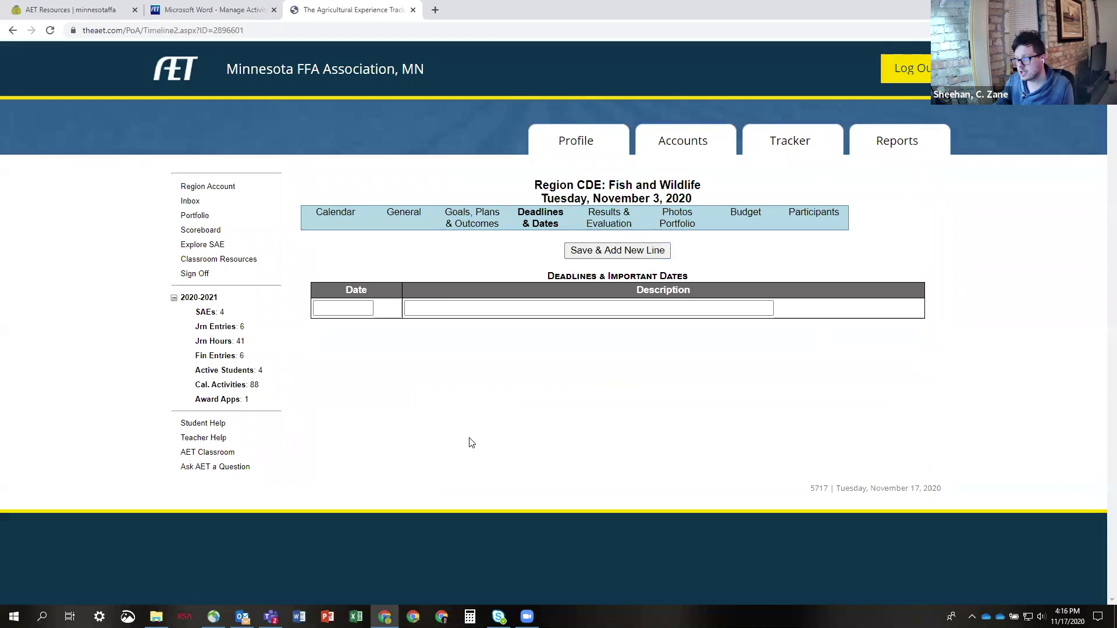
click(445, 309)
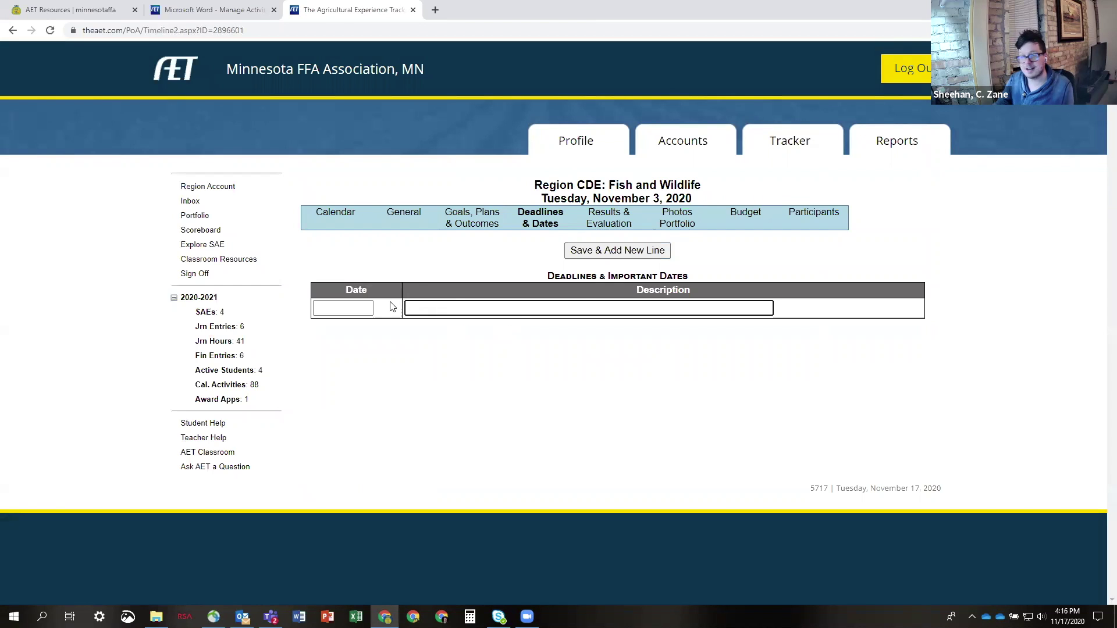
click(599, 220)
scroll(366, 438, down, 5)
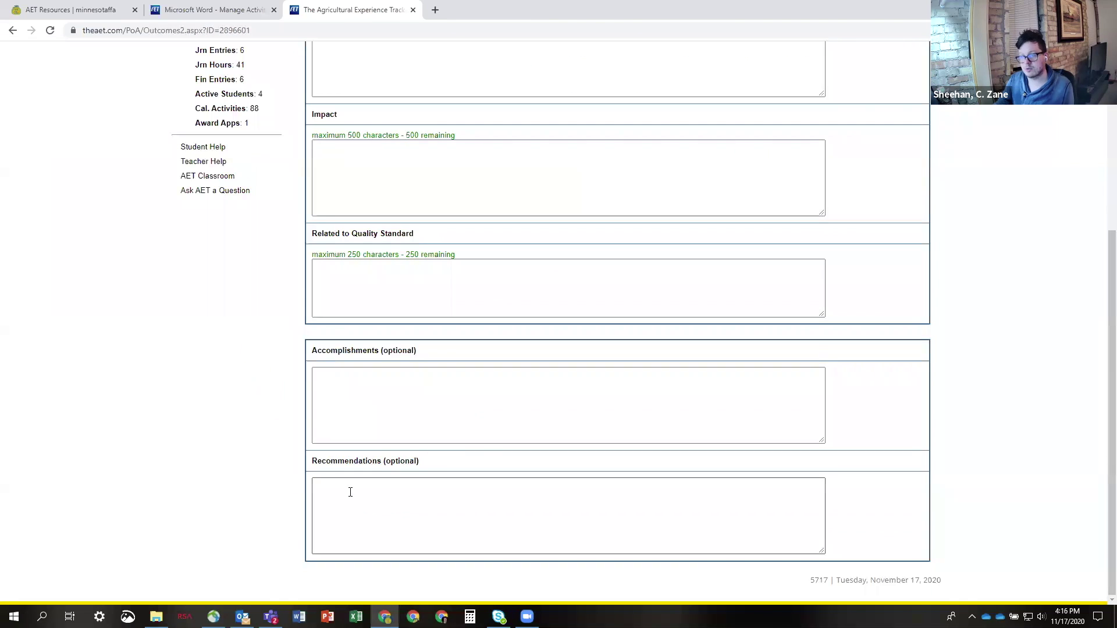
scroll(459, 396, up, 5)
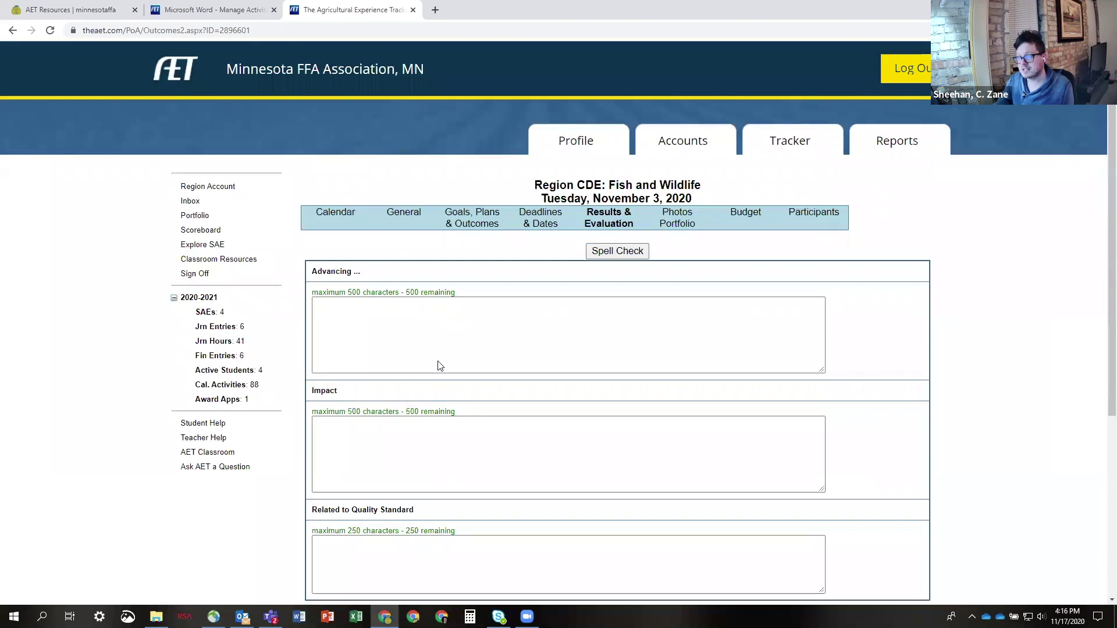
click(342, 214)
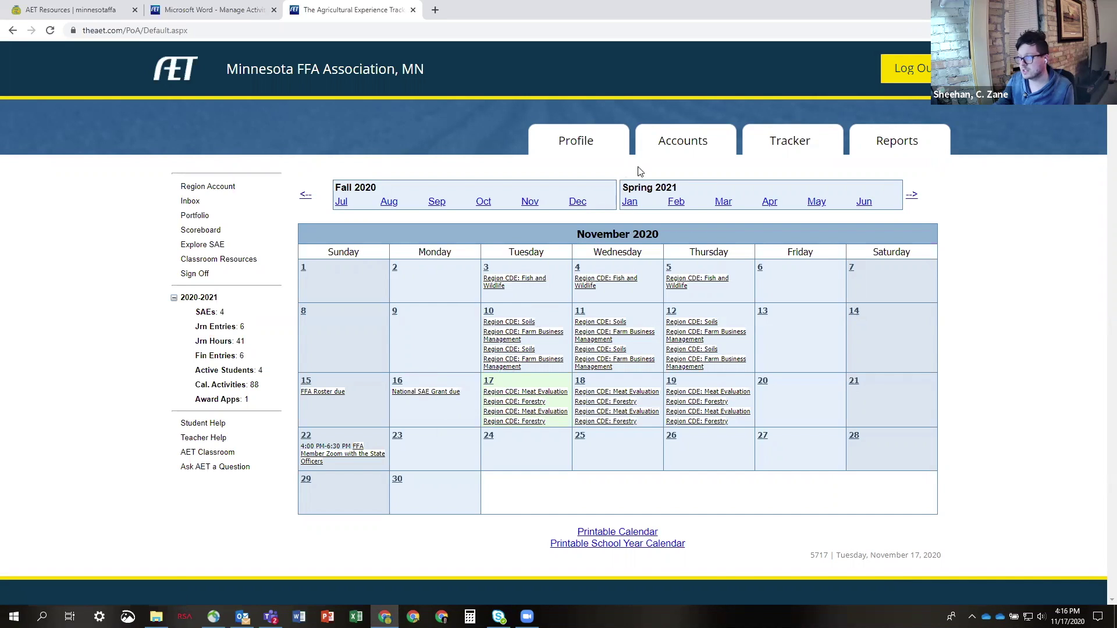
Open the Nov 3 Region CDE: Fish and Wildlife event's Results & Evaluation page.
click(509, 283)
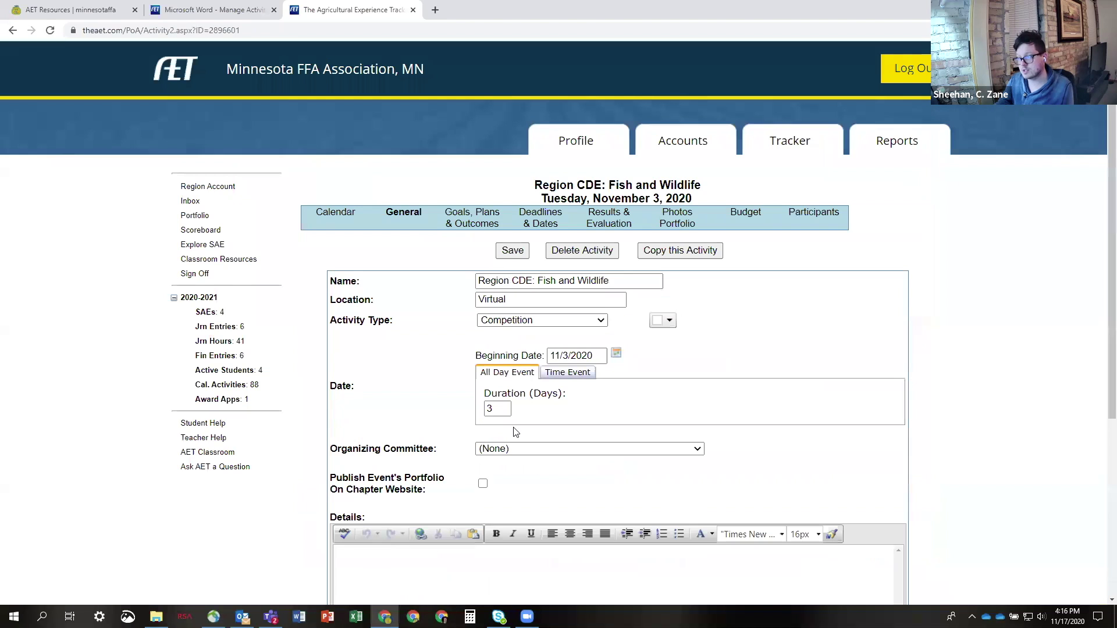
scroll(514, 423, down, 3)
scroll(504, 399, down, 1)
scroll(504, 399, up, 3)
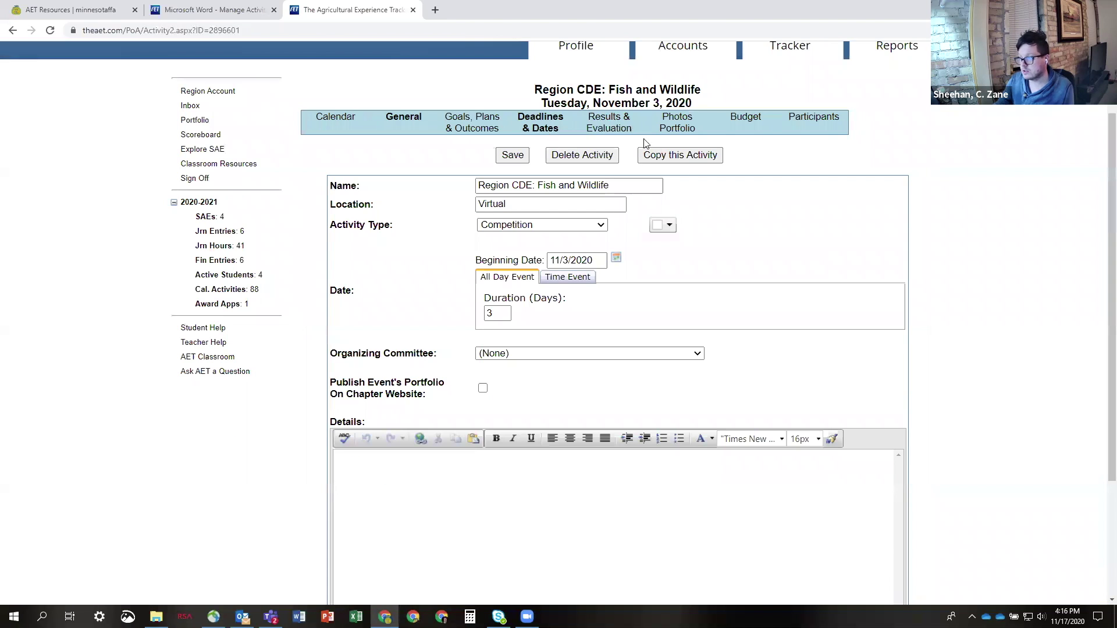
click(617, 133)
Highlight the Accomplishments heading, then the Recommendations heading instead.
scroll(553, 339, down, 6)
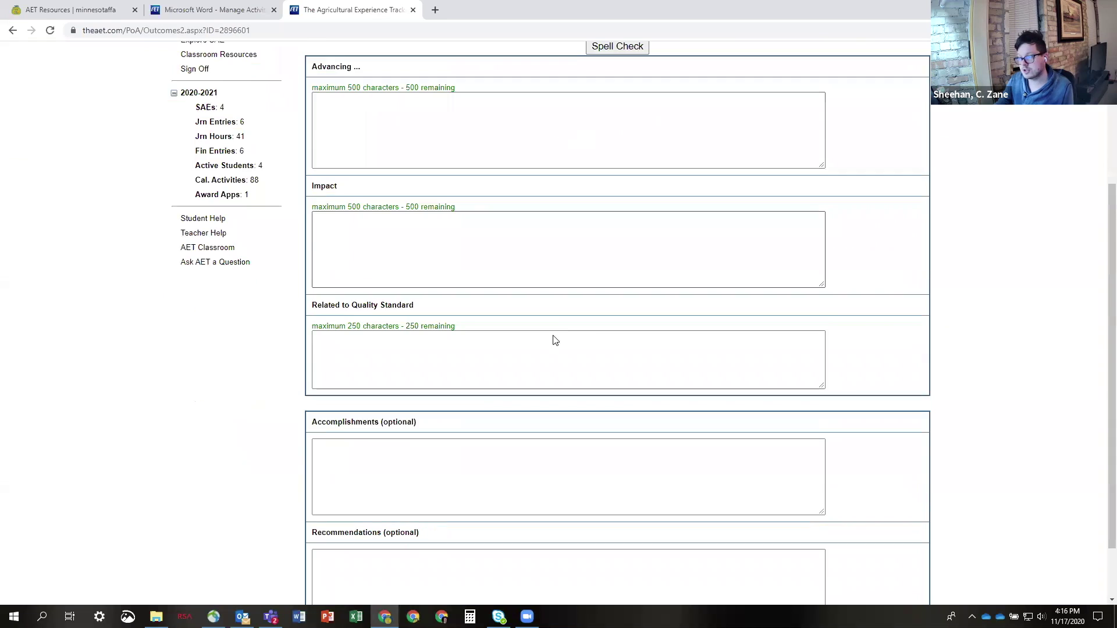
double_click(314, 351)
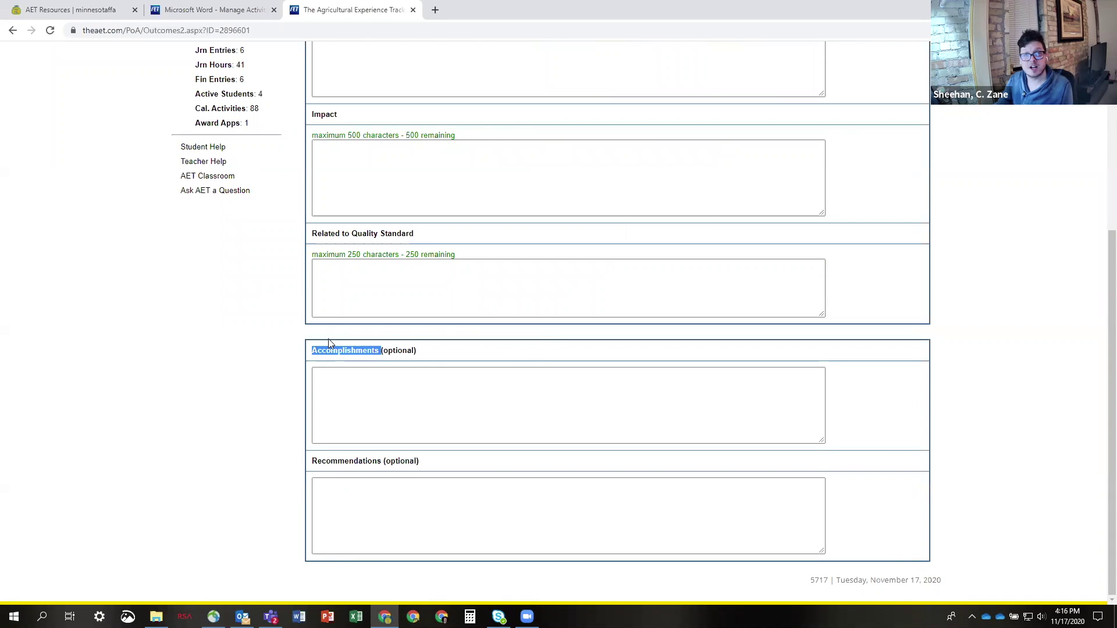
click(350, 461)
double_click(350, 462)
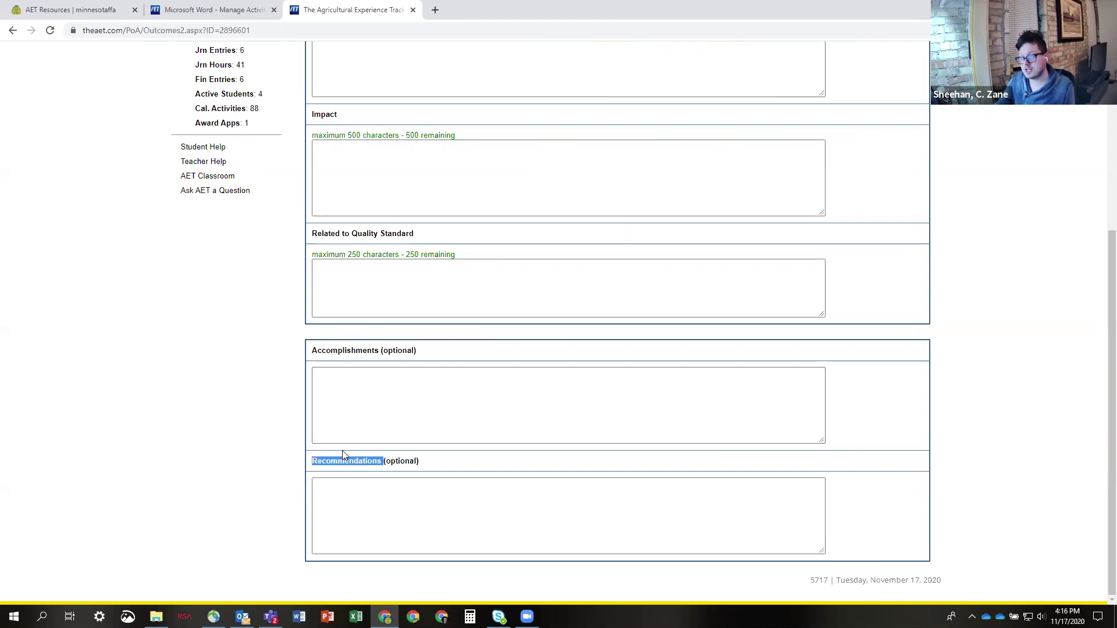